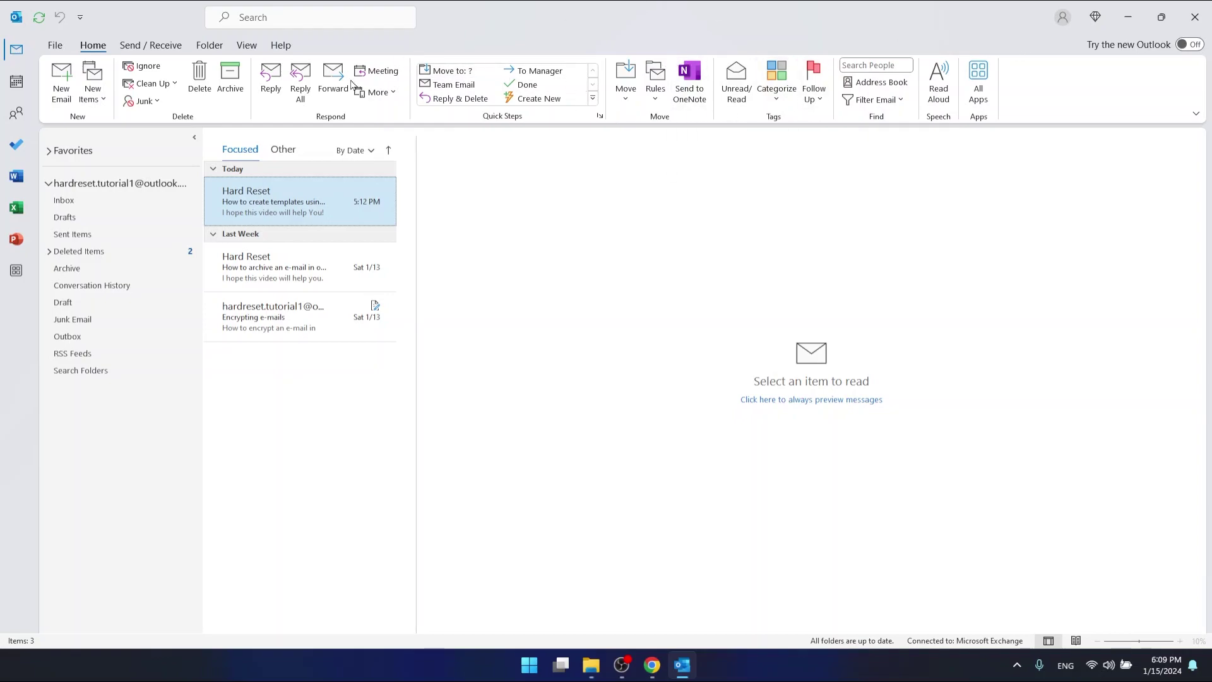
# - Try the ribbon display options: single-line layout, hidden commands, then always-visible ribbon
pyautogui.click(56, 47)
pyautogui.click(1196, 115)
pyautogui.click(1143, 159)
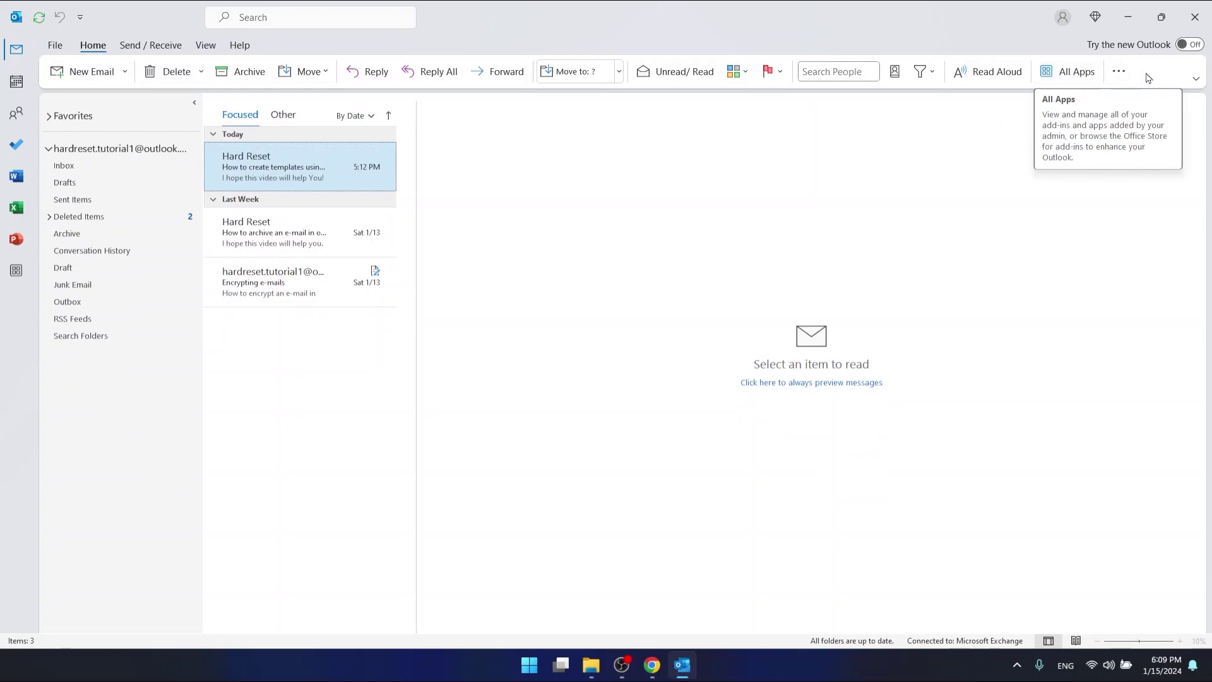
pyautogui.click(1196, 82)
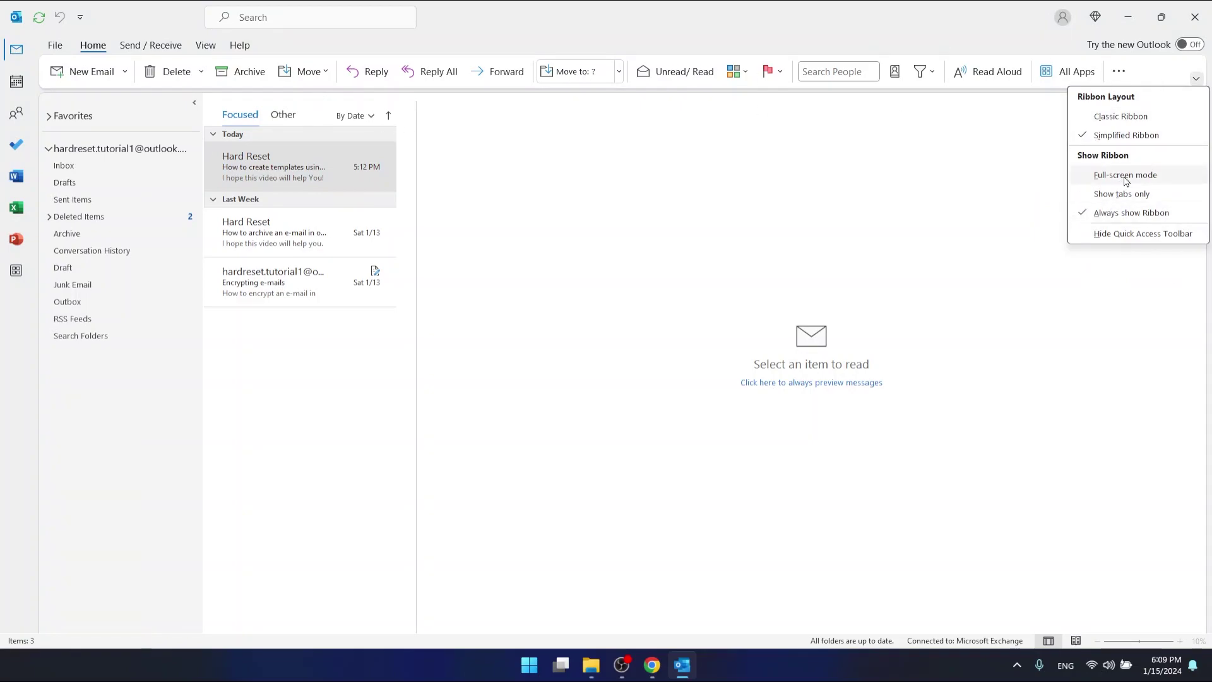
pyautogui.click(1136, 193)
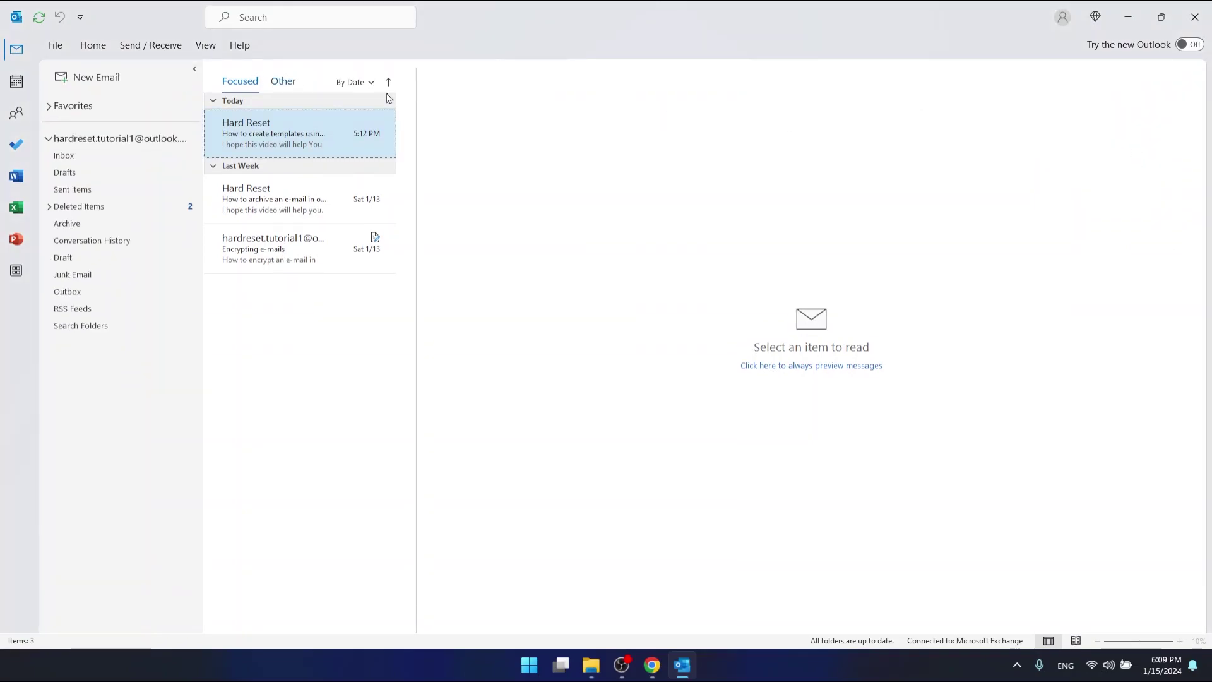
pyautogui.click(93, 45)
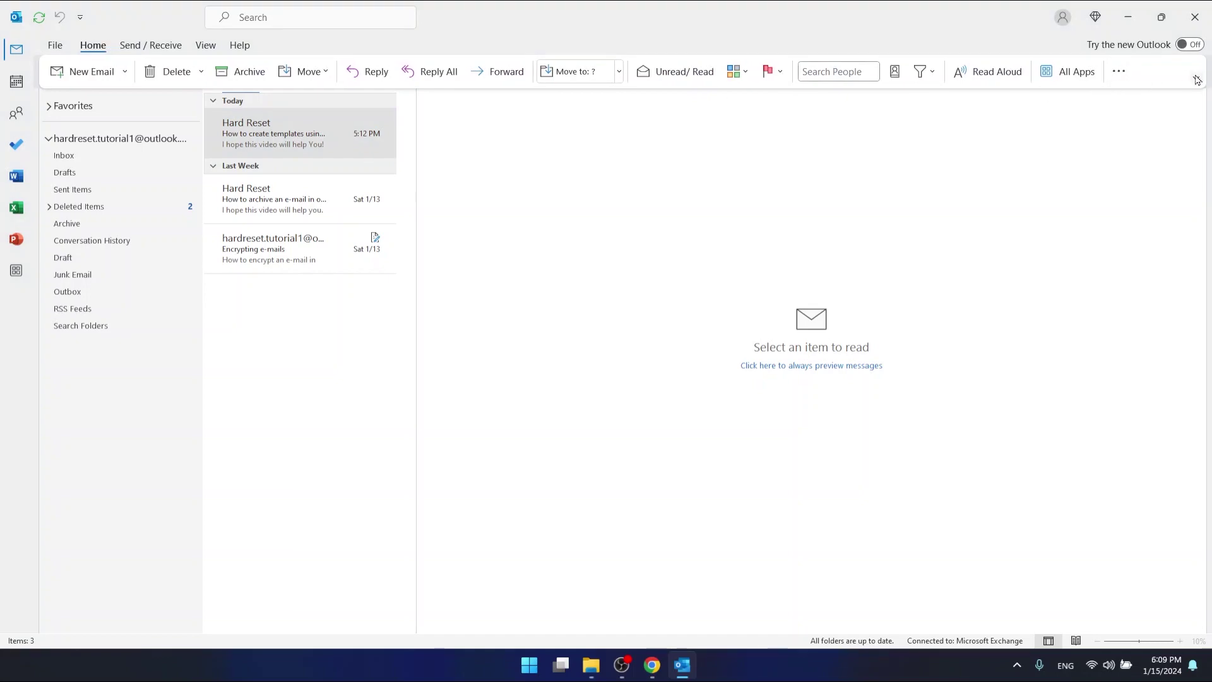
pyautogui.click(1197, 78)
pyautogui.click(1138, 212)
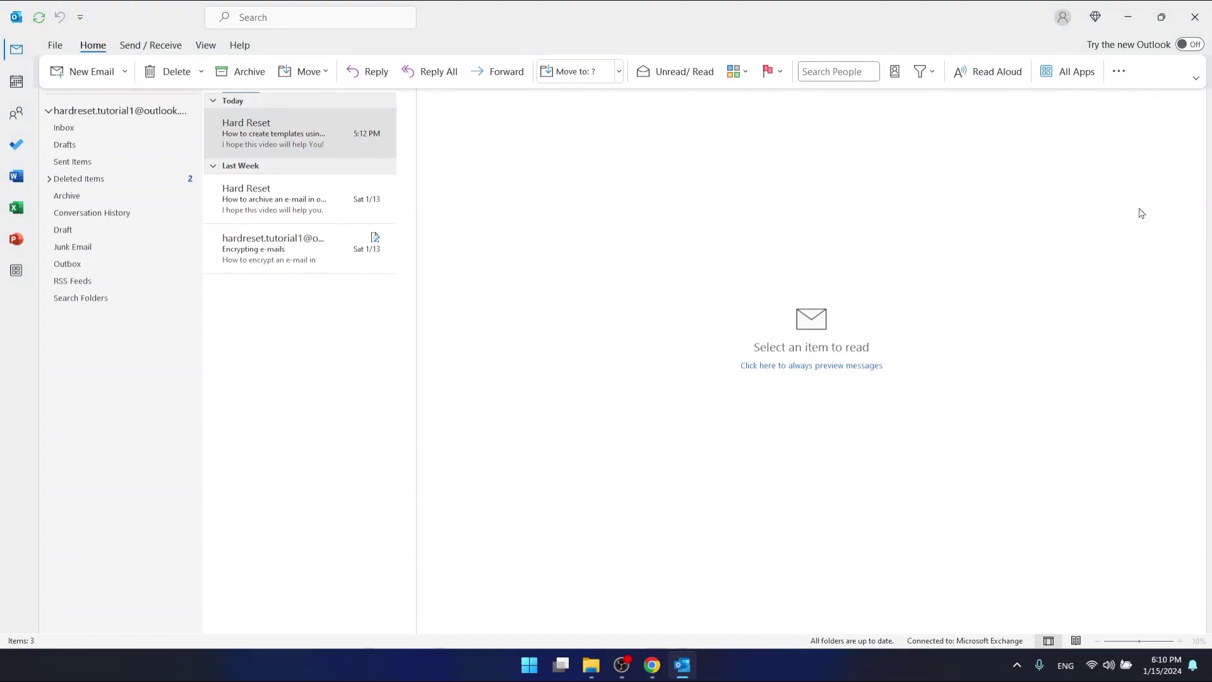
# - Restore the full classic ribbon and open the add-ins store from All Apps
pyautogui.click(1197, 79)
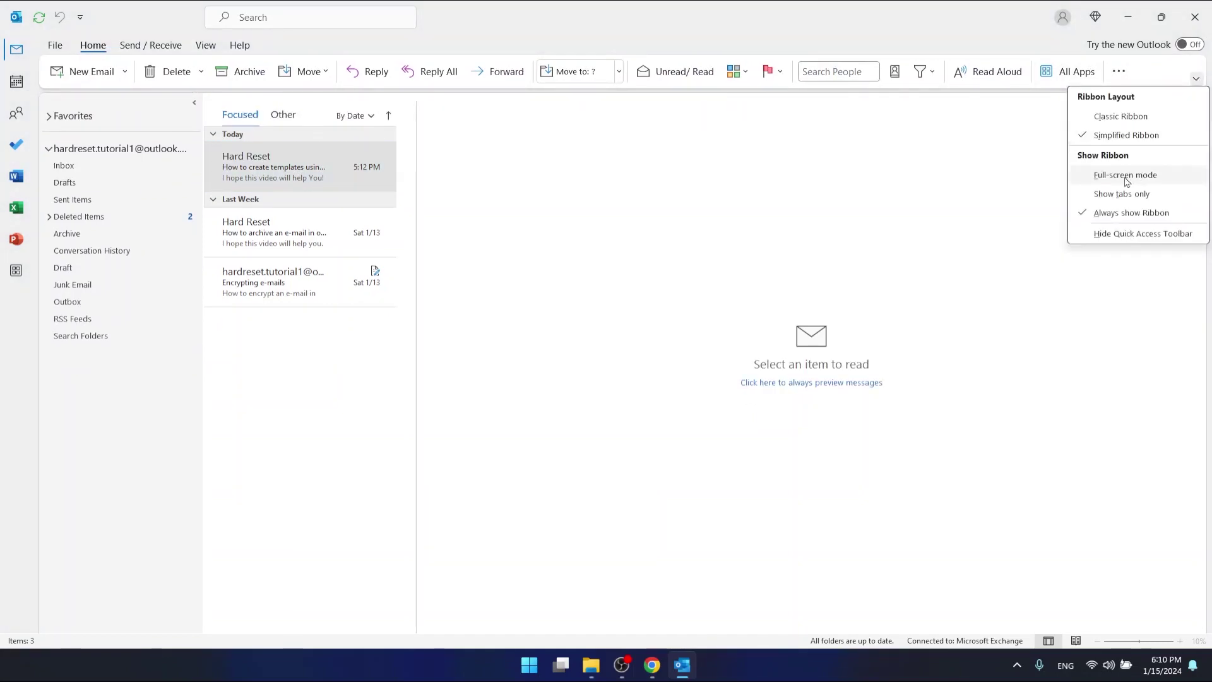
pyautogui.click(1134, 118)
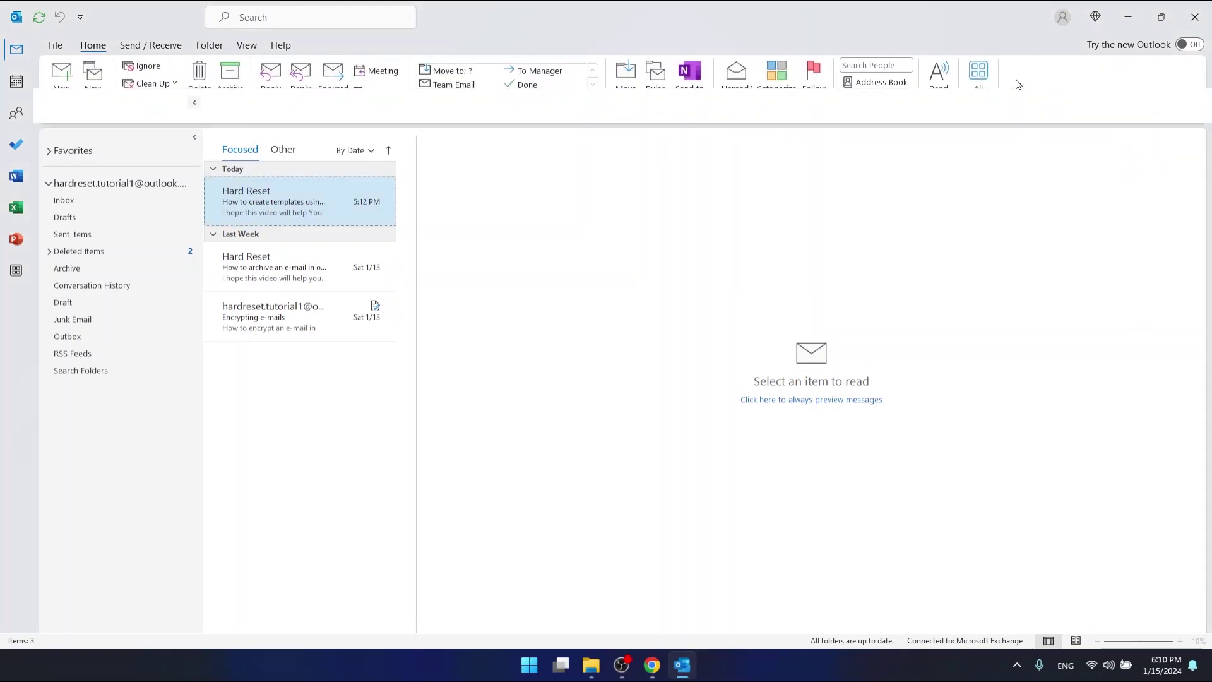
pyautogui.click(982, 88)
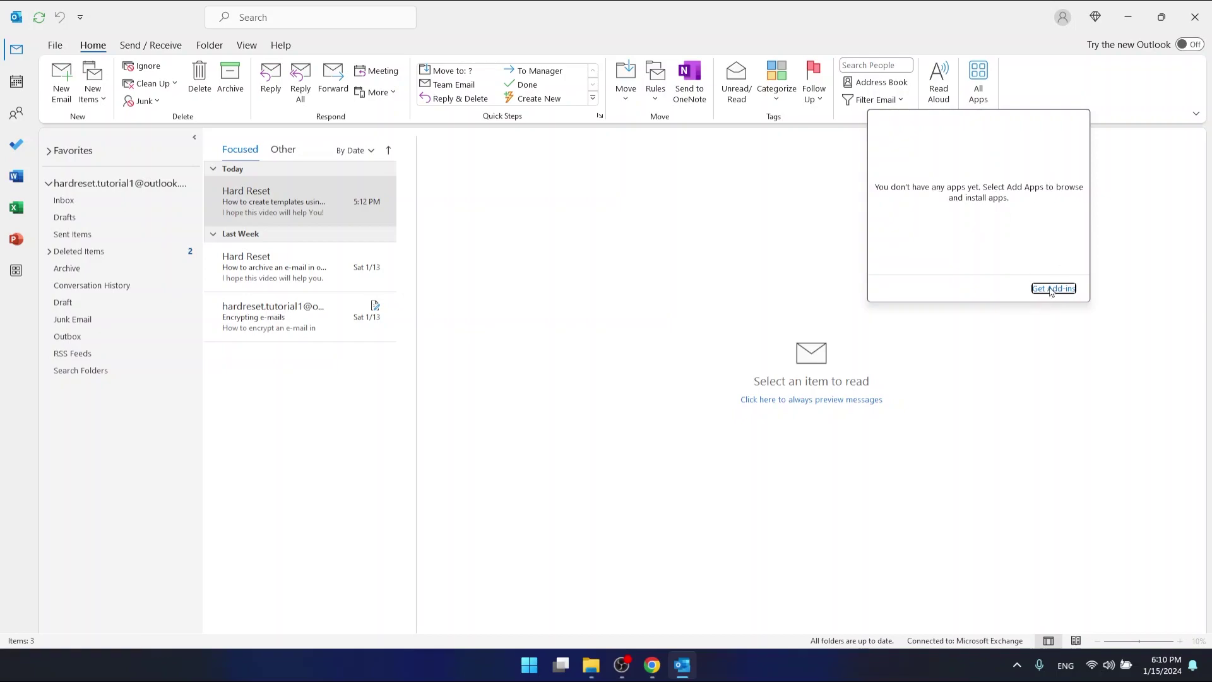
pyautogui.click(1051, 289)
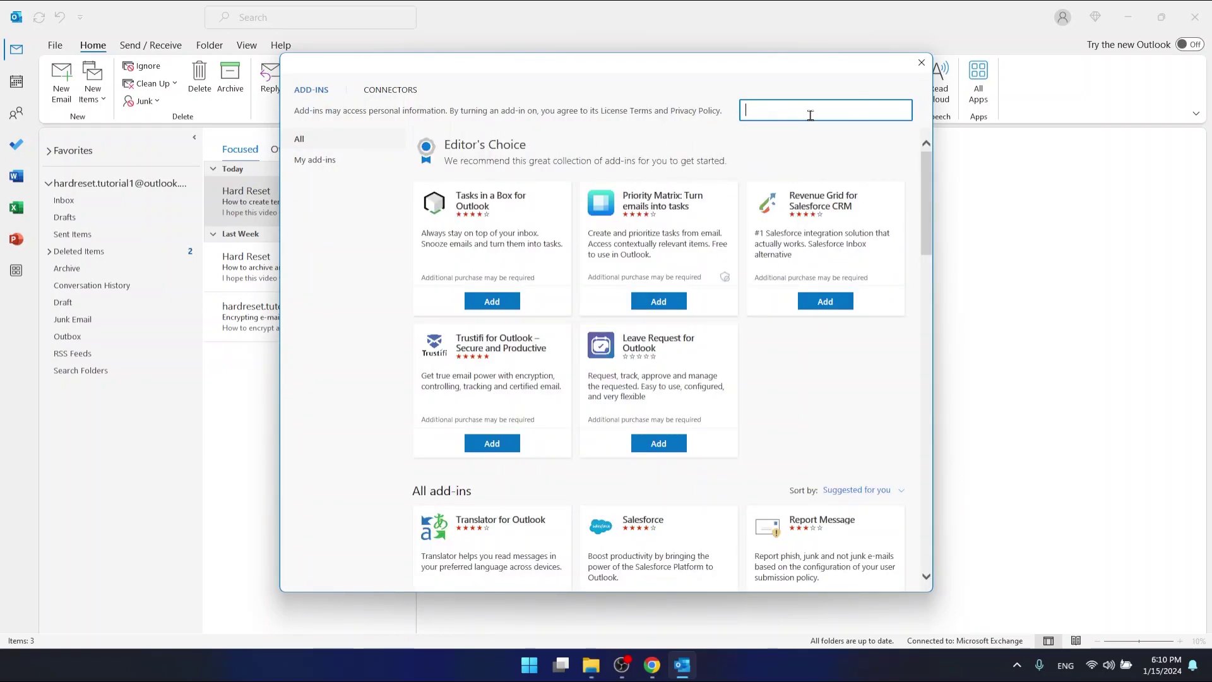
pyautogui.write('zoom')
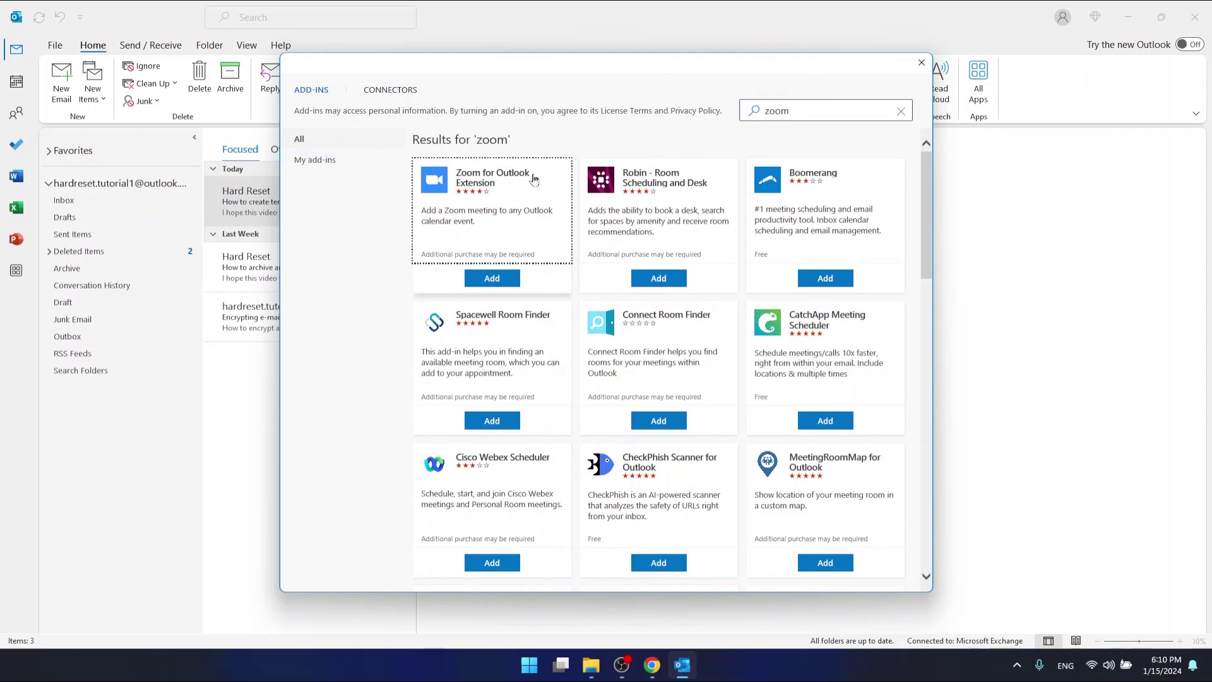
# - Add the Zoom for Outlook Extension, accept its license terms, and view My add-ins
pyautogui.click(491, 279)
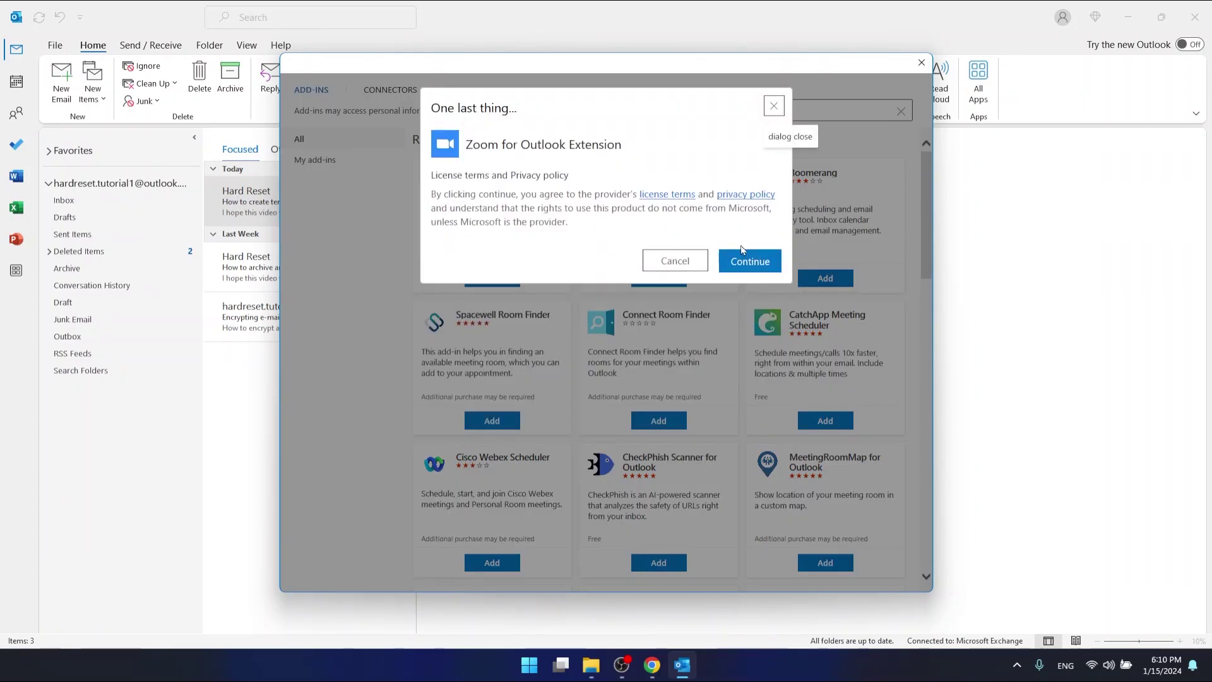
pyautogui.click(745, 260)
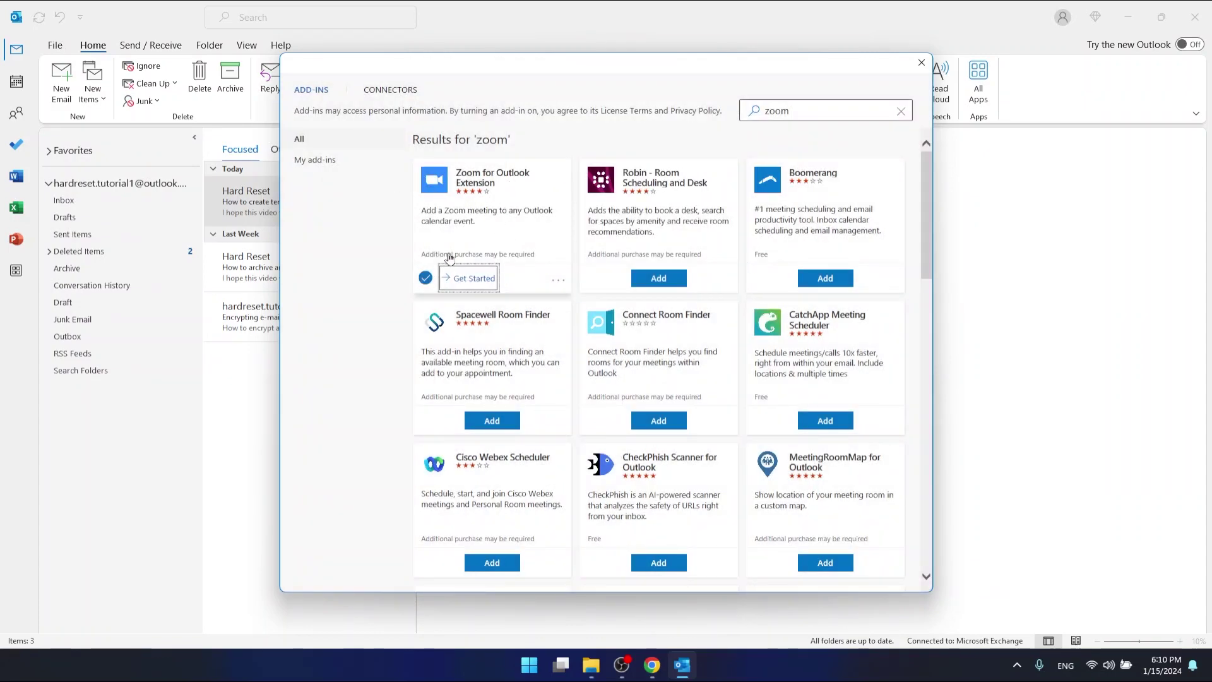
pyautogui.click(316, 167)
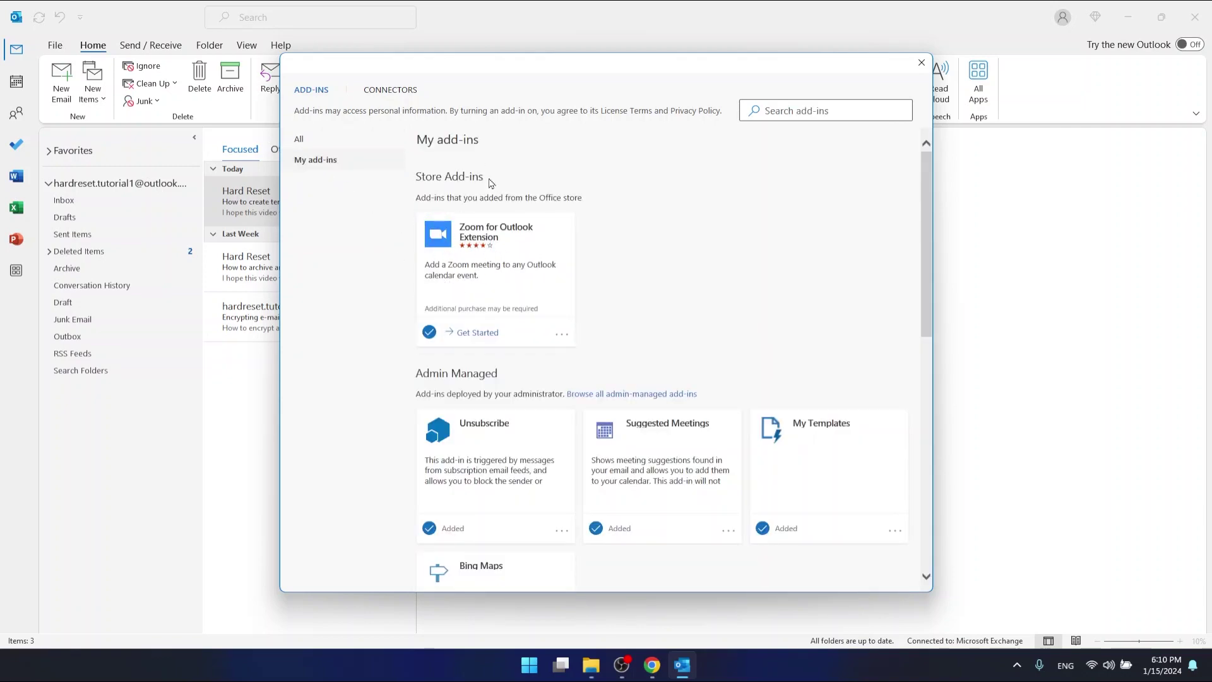
# - Adjust the add-ins dialog, then close it to return to the three-message inbox
pyautogui.moveTo(484, 182); pyautogui.dragTo(408, 182)
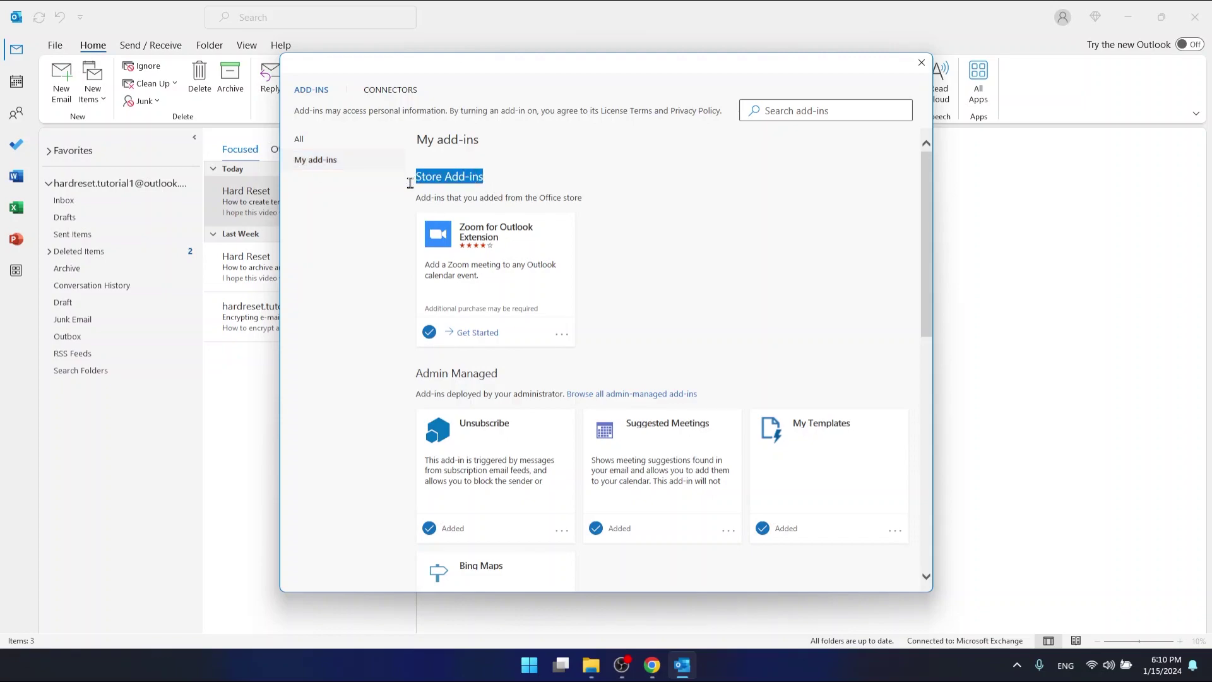
pyautogui.click(646, 261)
pyautogui.click(331, 173)
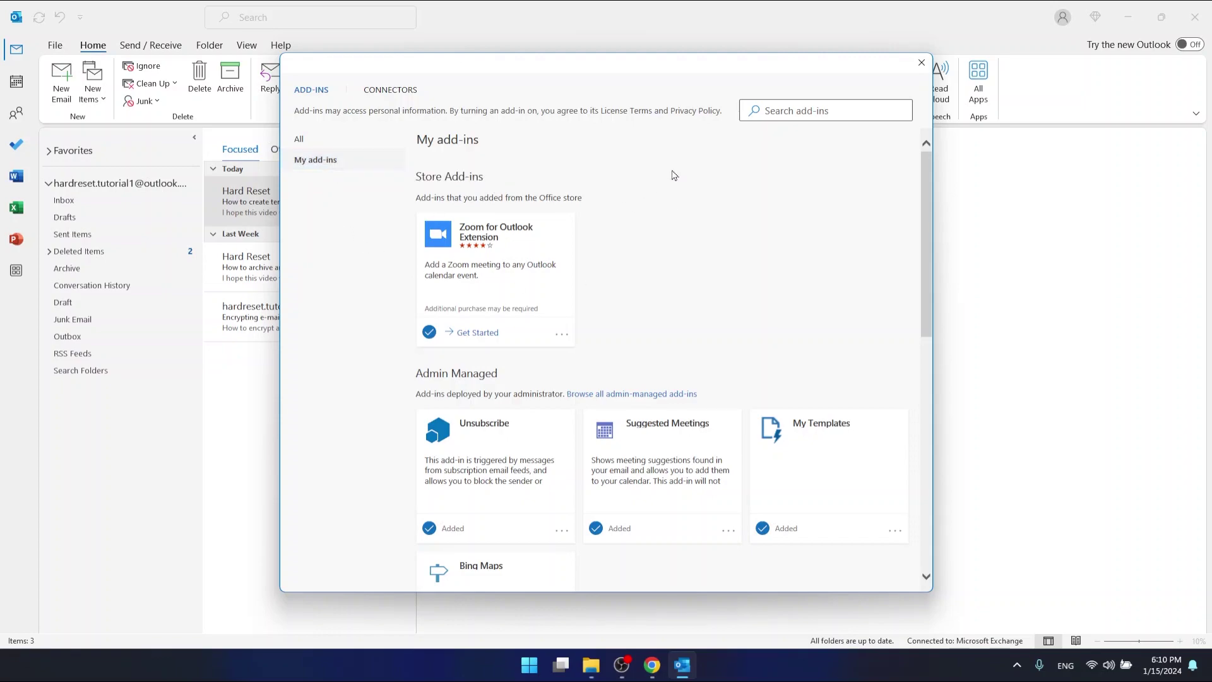
pyautogui.click(919, 66)
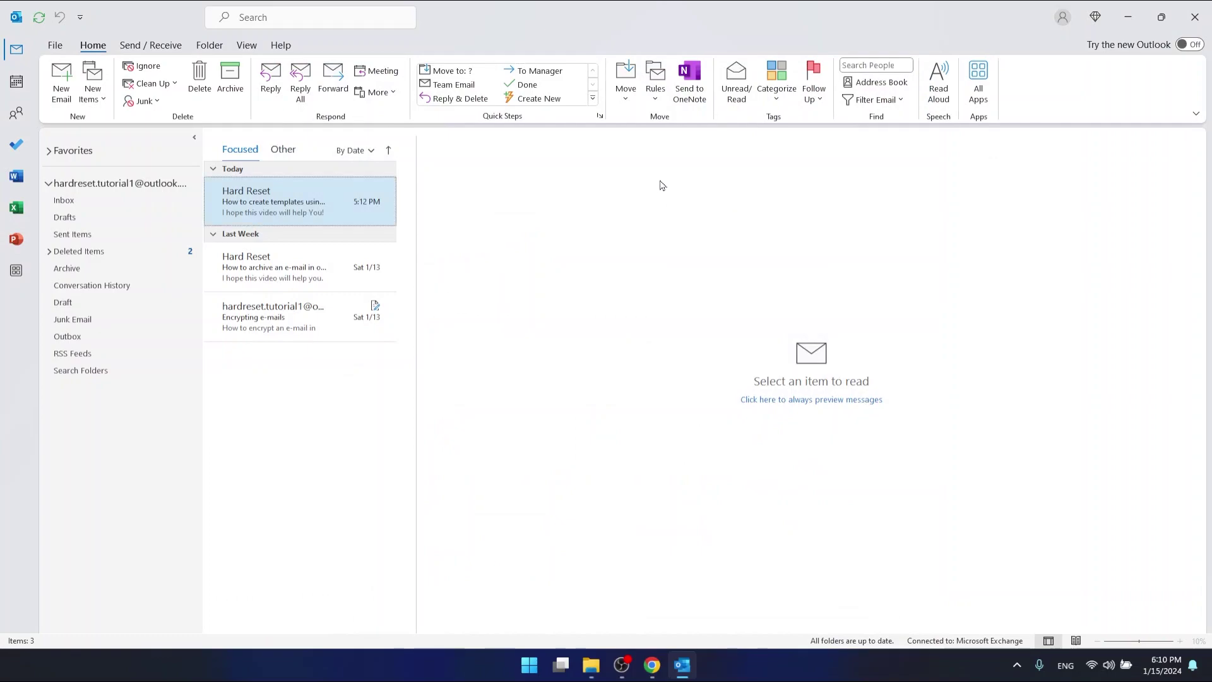
pyautogui.click(99, 93)
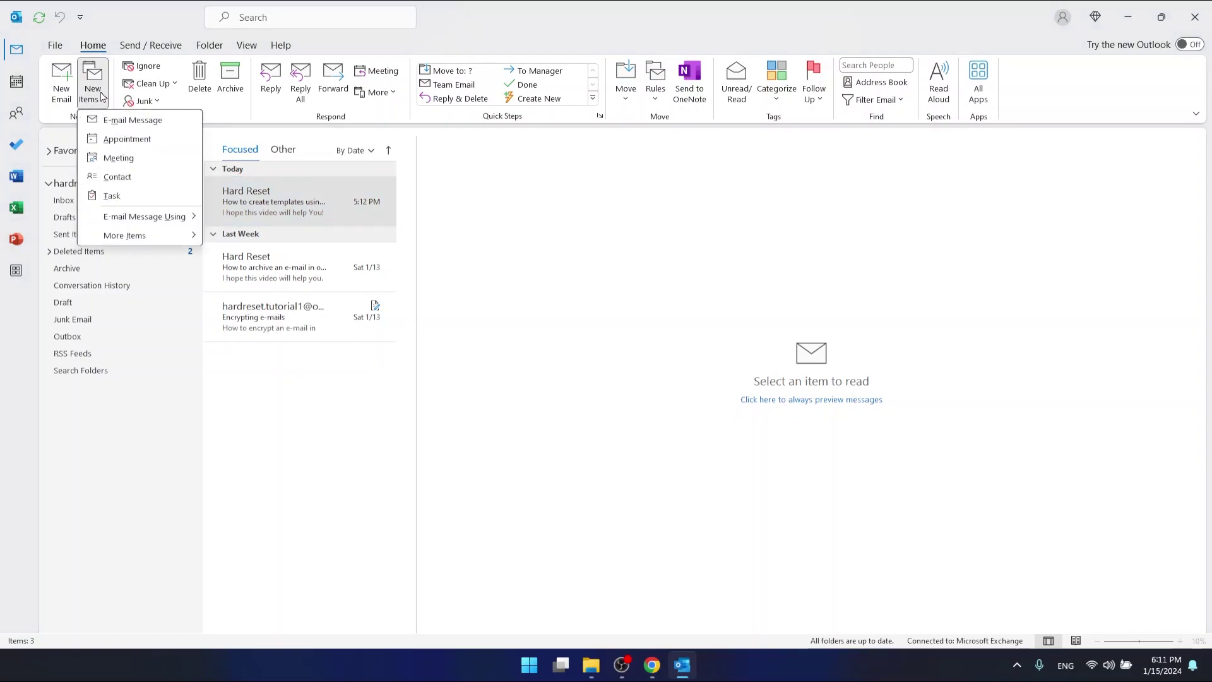
pyautogui.click(144, 165)
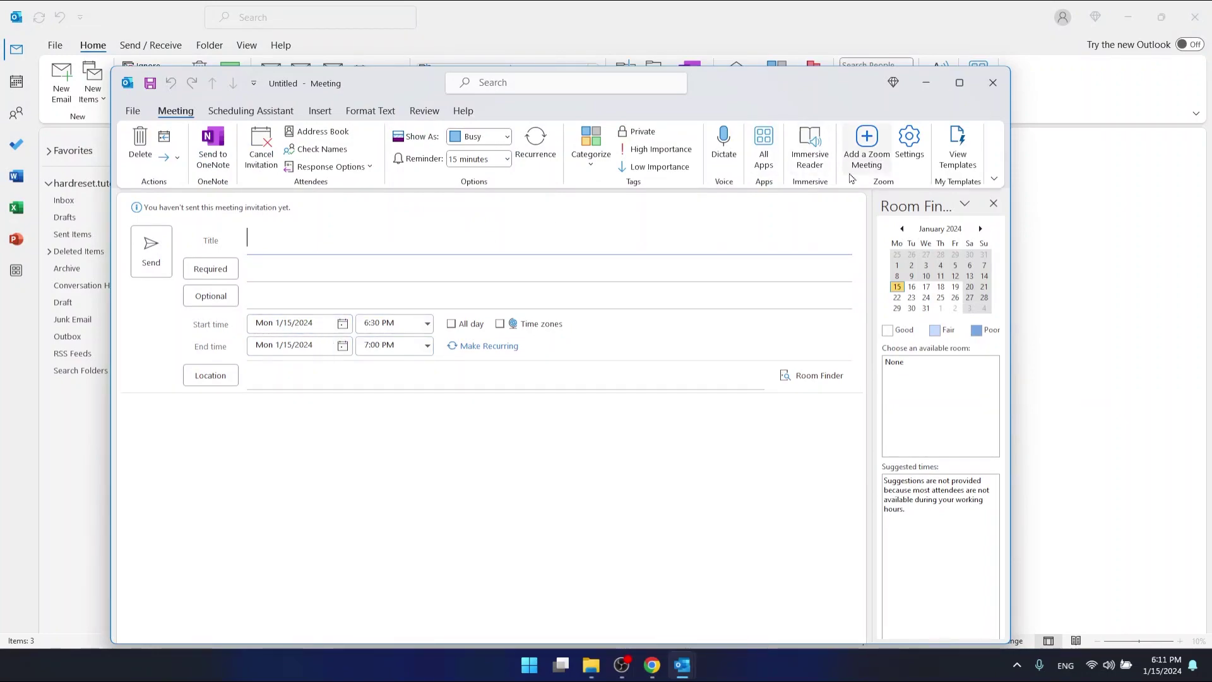
pyautogui.click(866, 145)
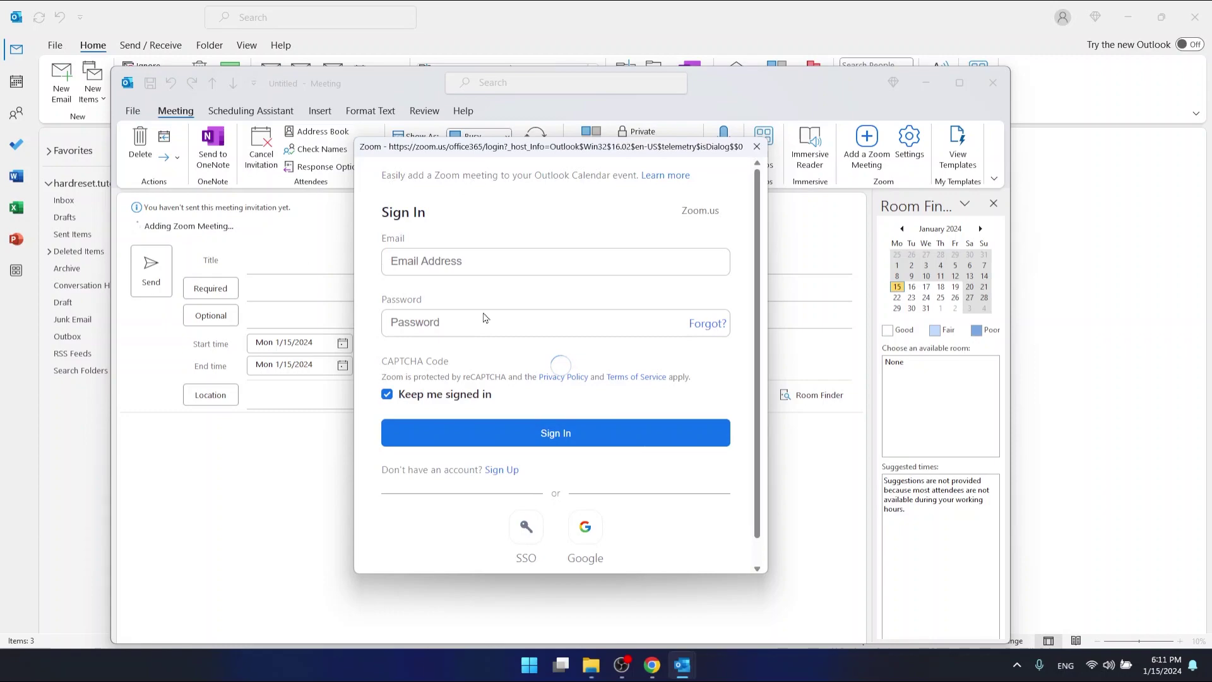
pyautogui.click(445, 263)
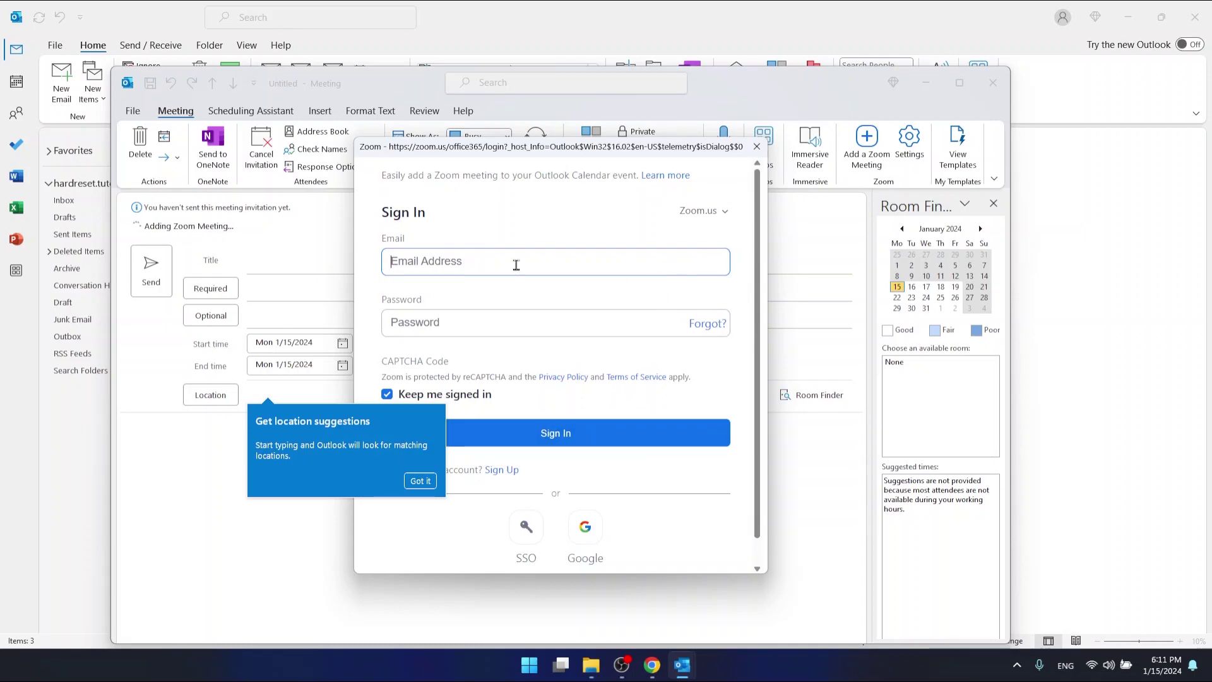
pyautogui.press('Tab')
pyautogui.click(555, 315)
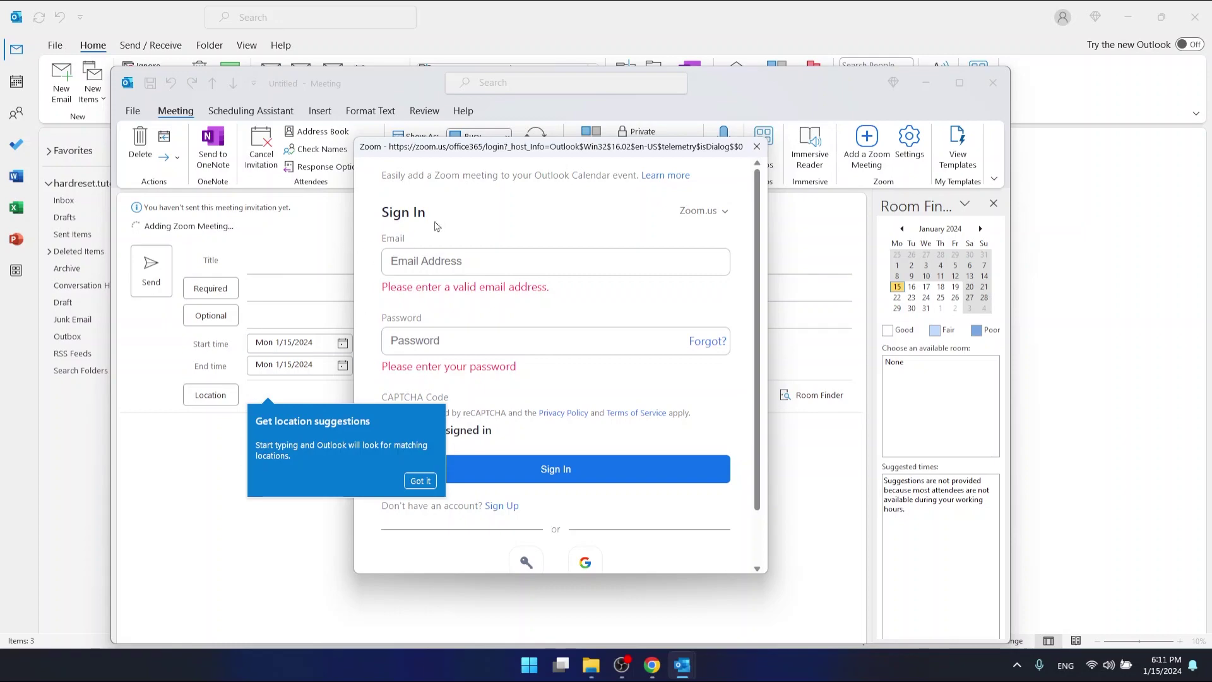
pyautogui.click(758, 148)
pyautogui.click(992, 82)
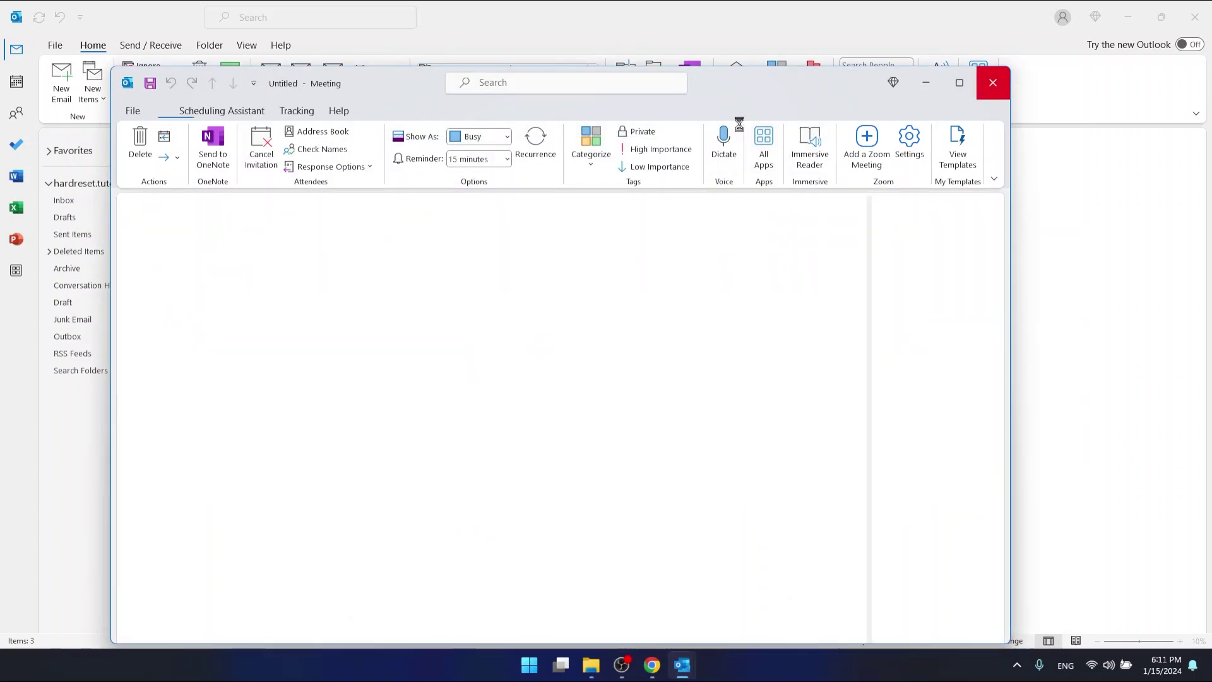
# - Open the Calendar month view and start a new event on Thursday, January 25
pyautogui.click(17, 82)
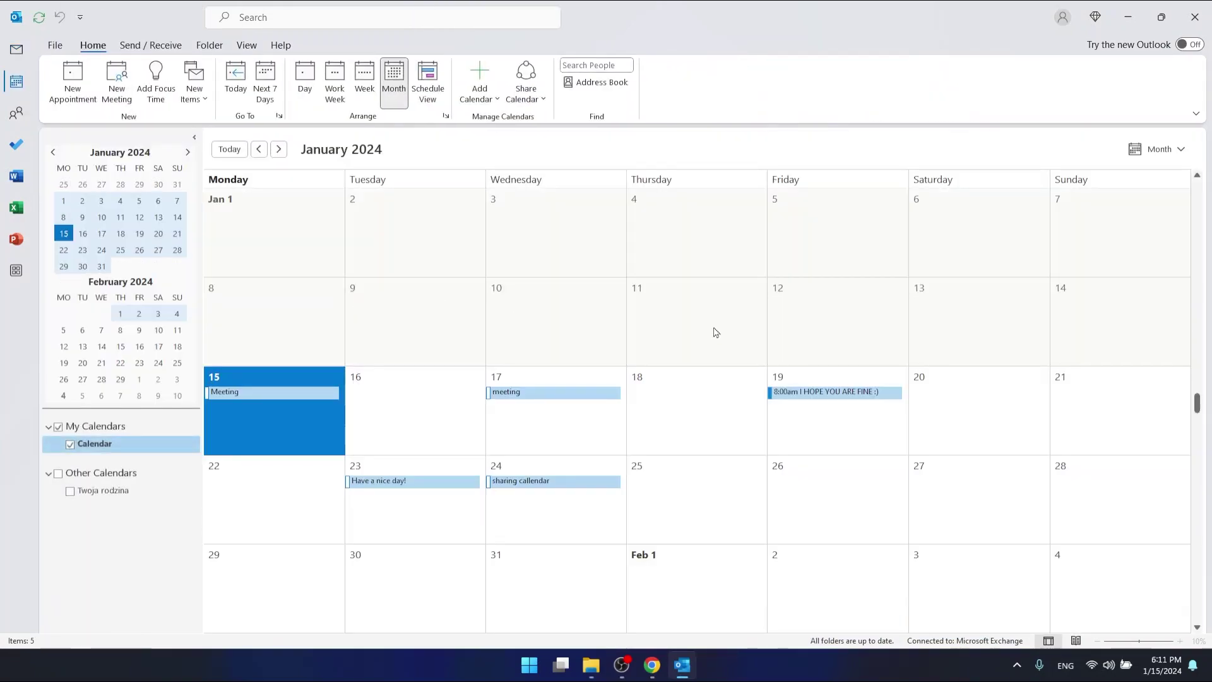
pyautogui.scroll(-2, 697, 426)
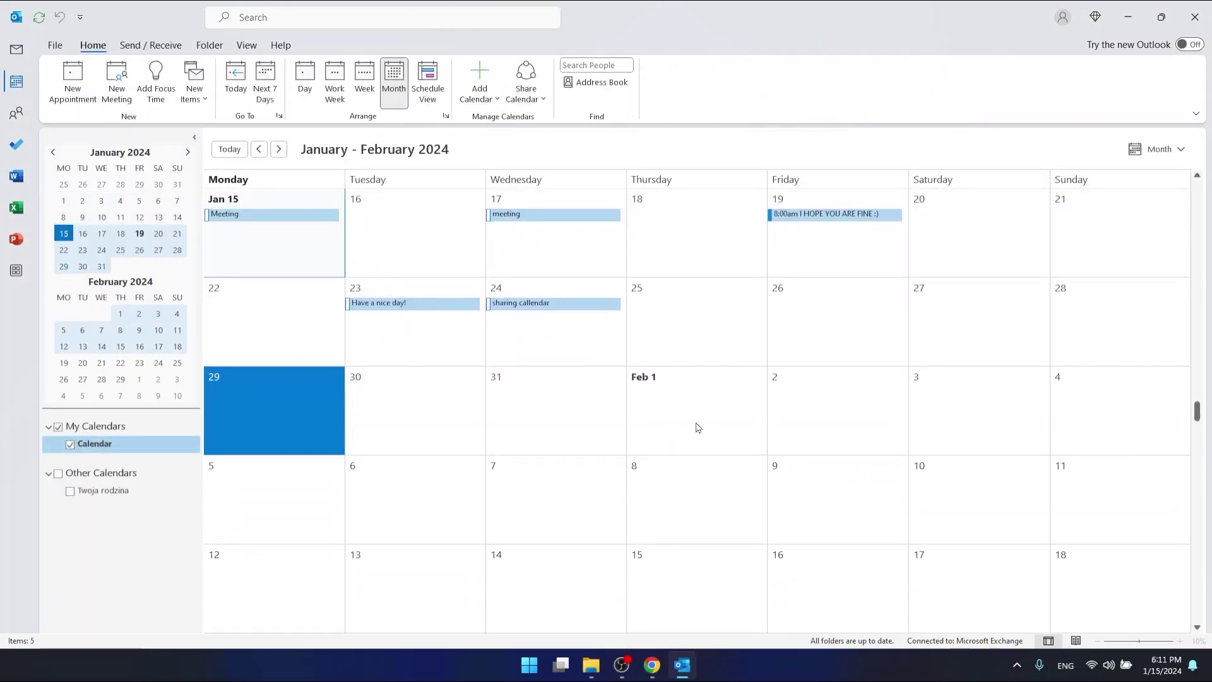
pyautogui.scroll(1, 606, 403)
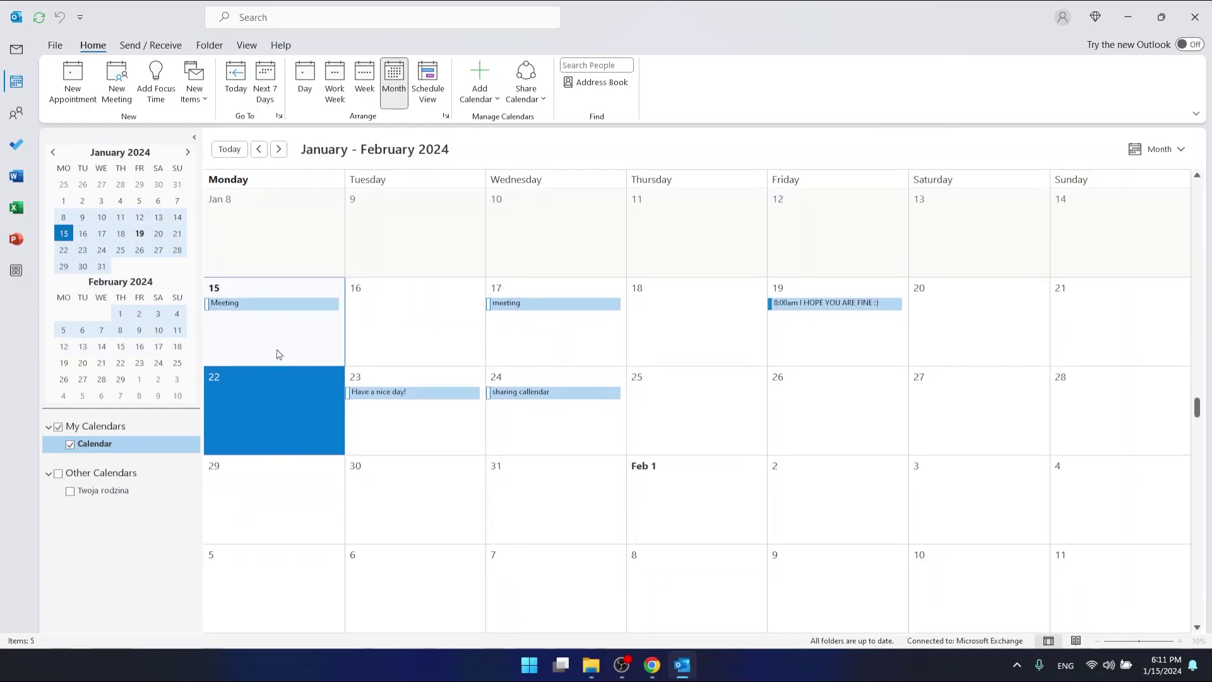
pyautogui.click(706, 411)
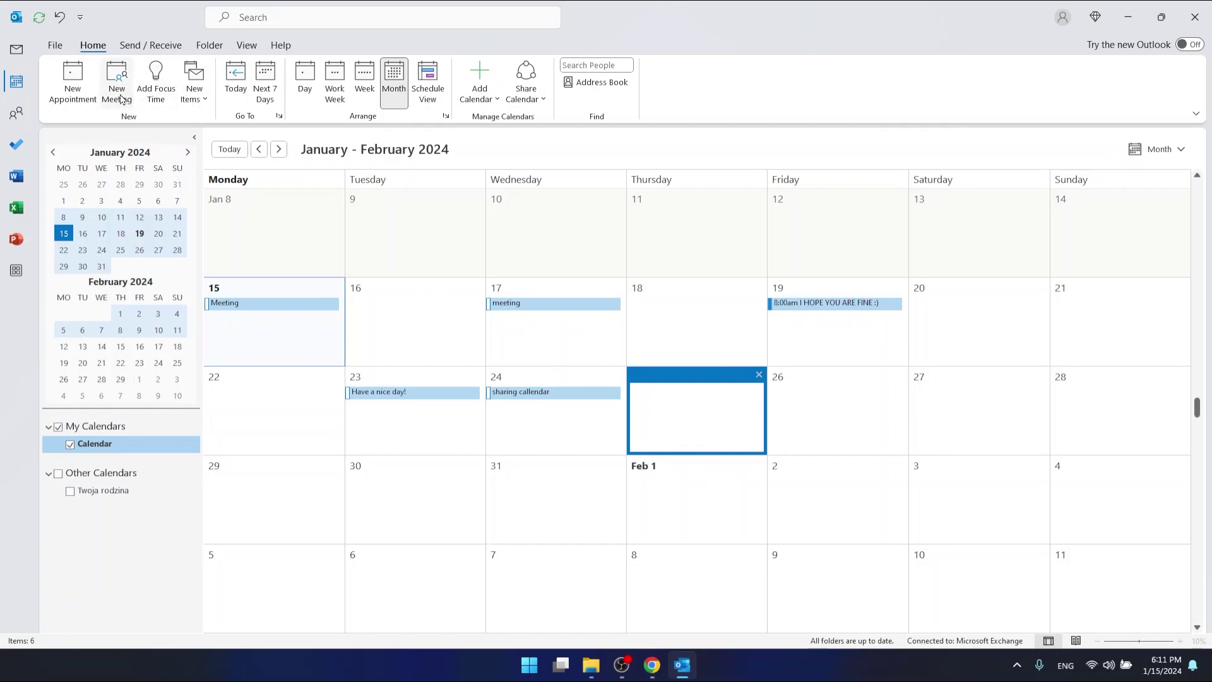
pyautogui.click(118, 97)
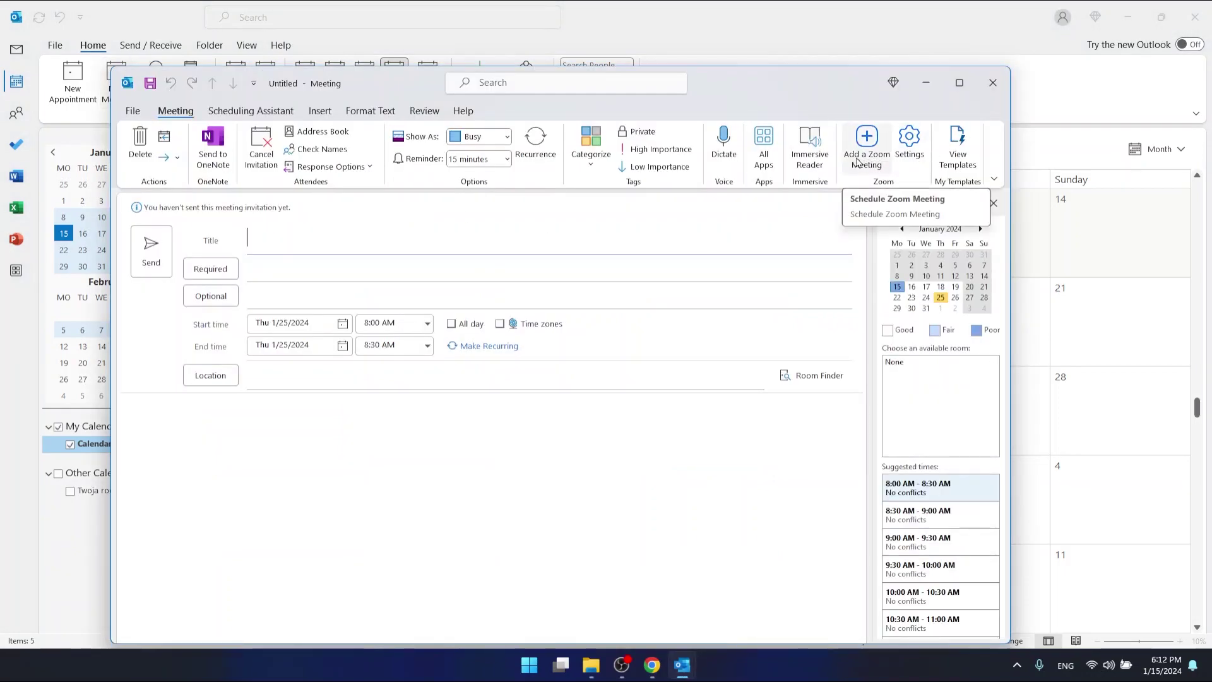
pyautogui.click(855, 154)
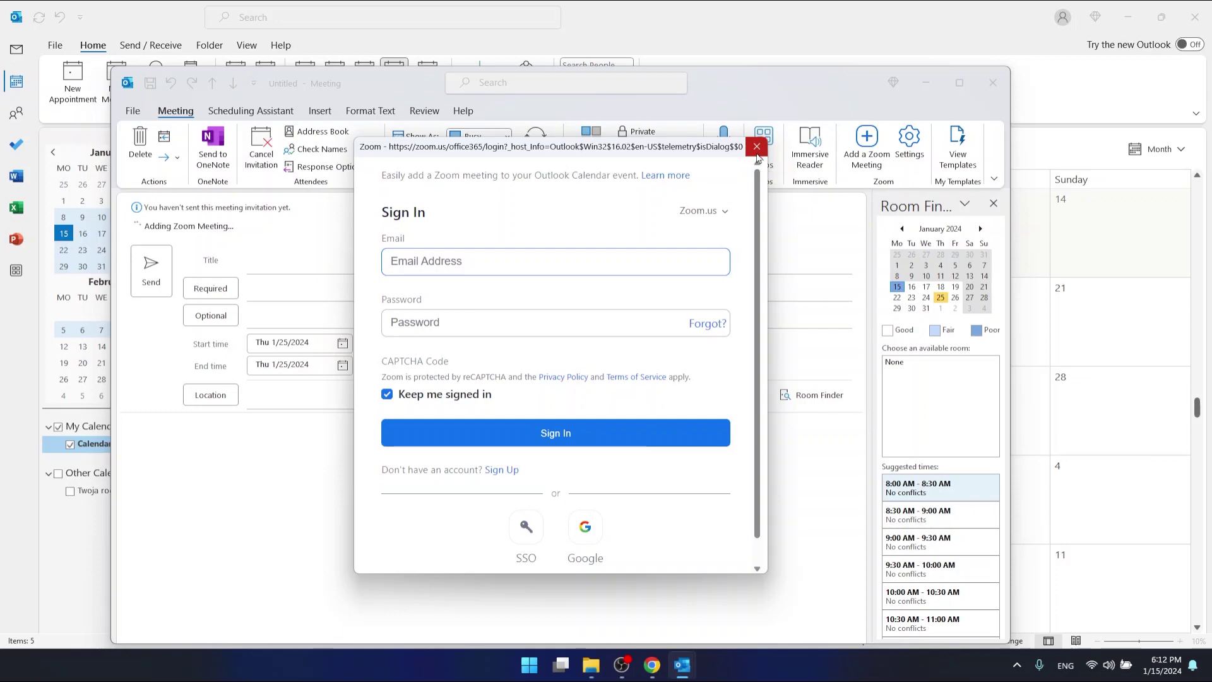
pyautogui.click(756, 149)
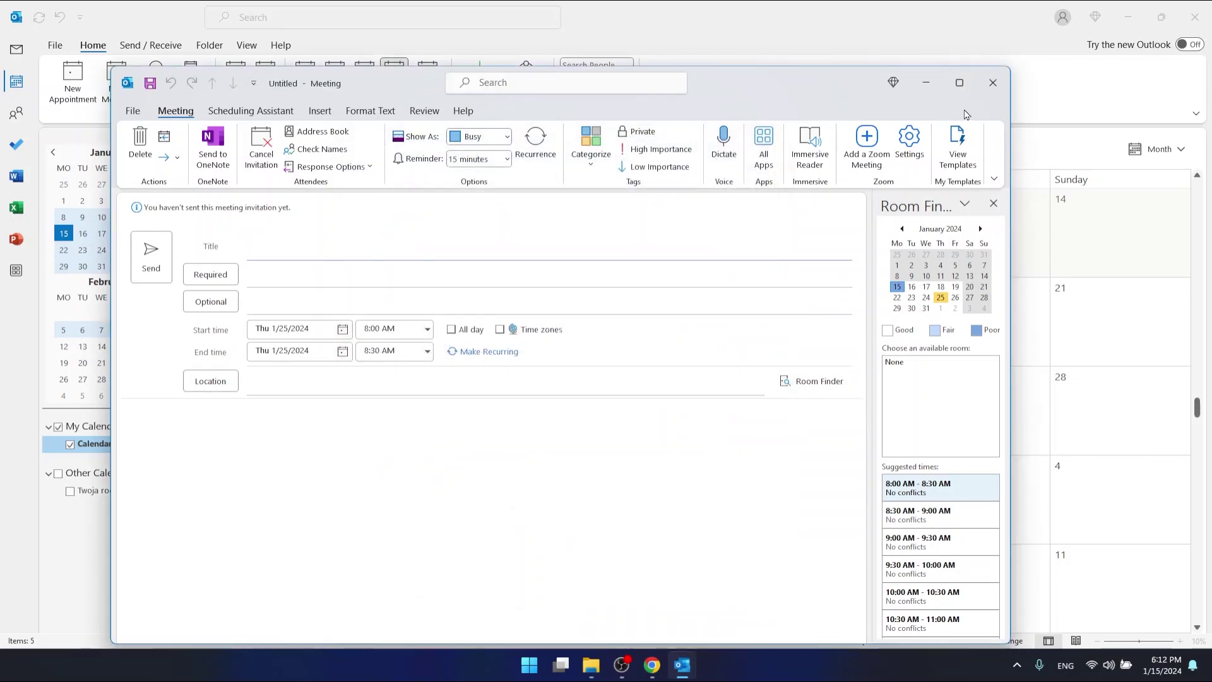
pyautogui.click(987, 85)
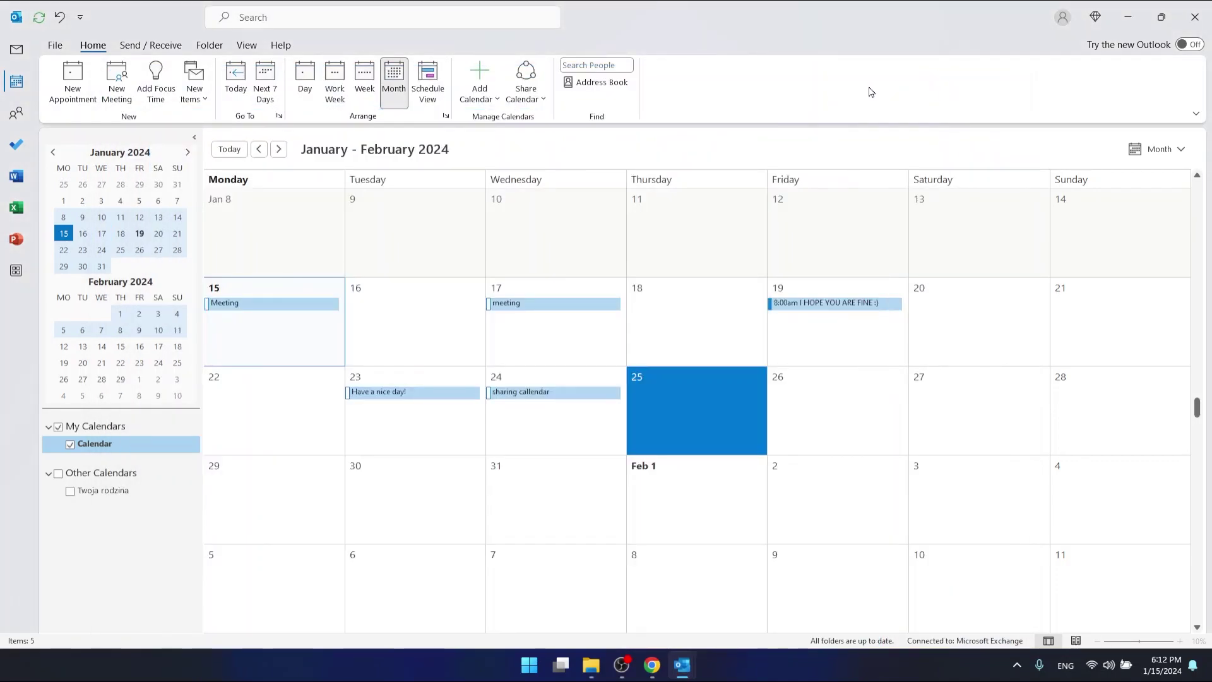